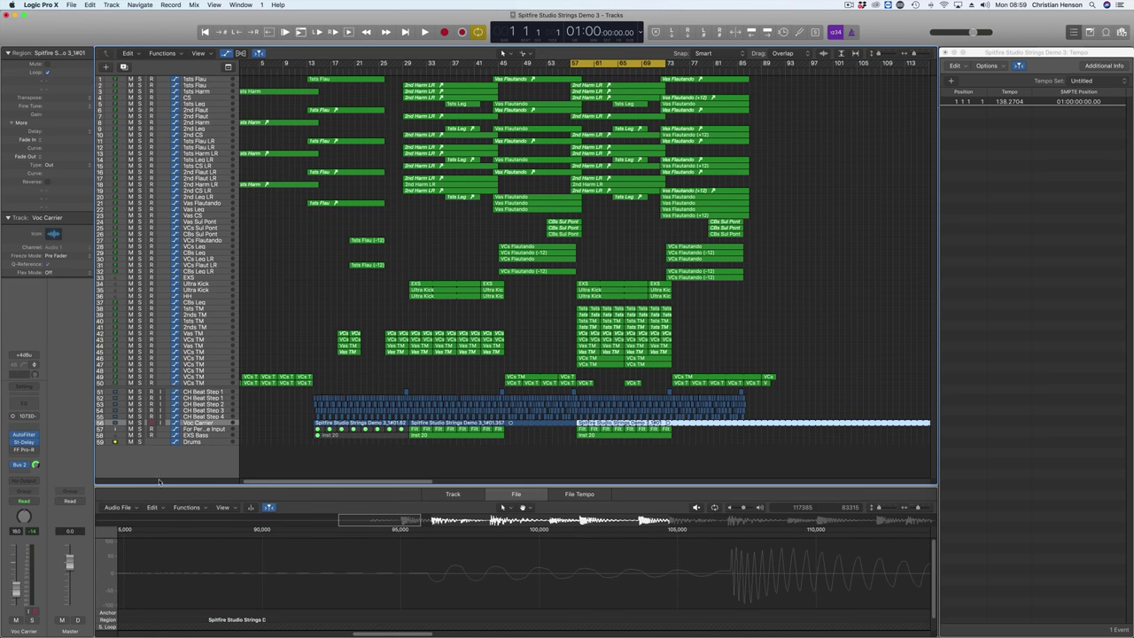
Audition the Voc Carrier audio loop over the bar 14 cycle range.
{"action": "left_click", "coordinate": [343, 93]}
{"action": "left_click_drag", "start_coordinate": [311, 64], "coordinate": [329, 67]}
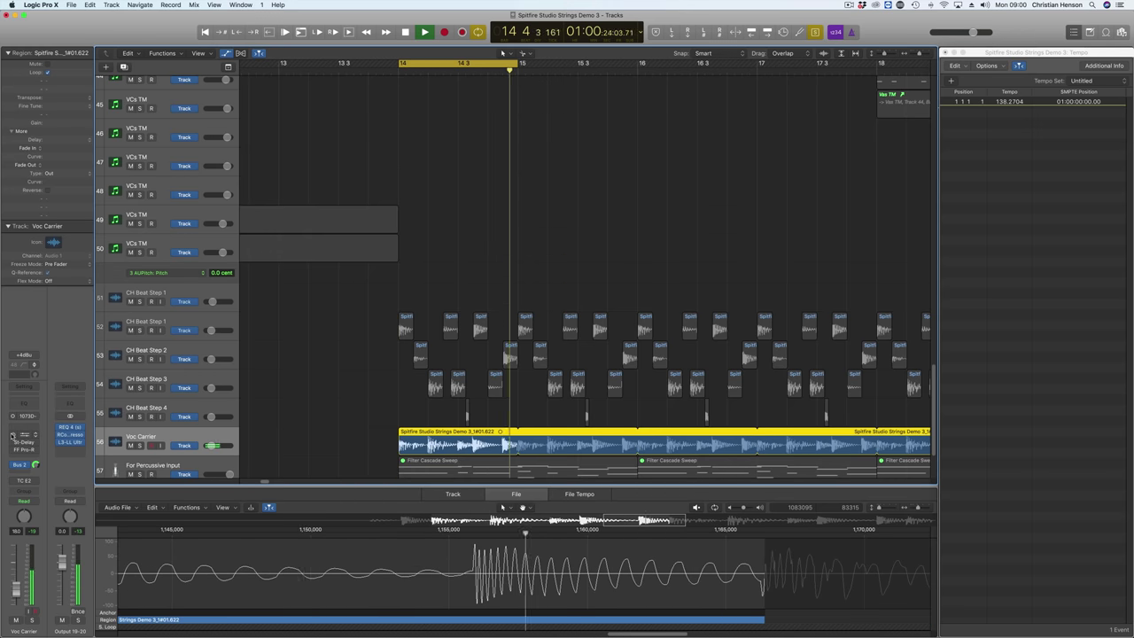
{"action": "key", "text": "space"}
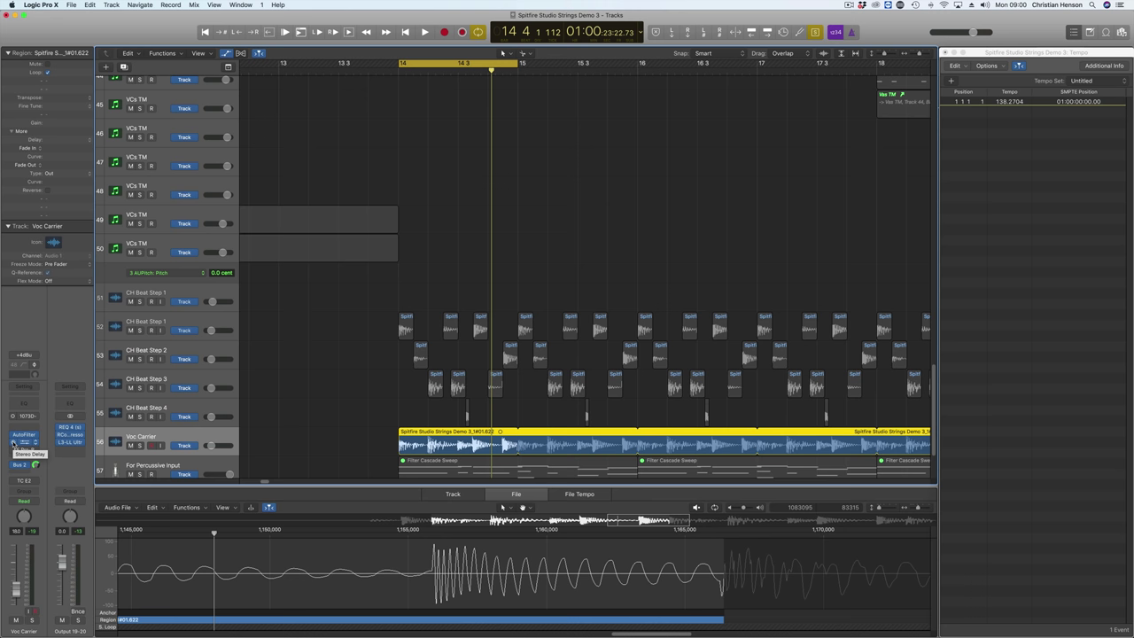
{"action": "key", "text": "space"}
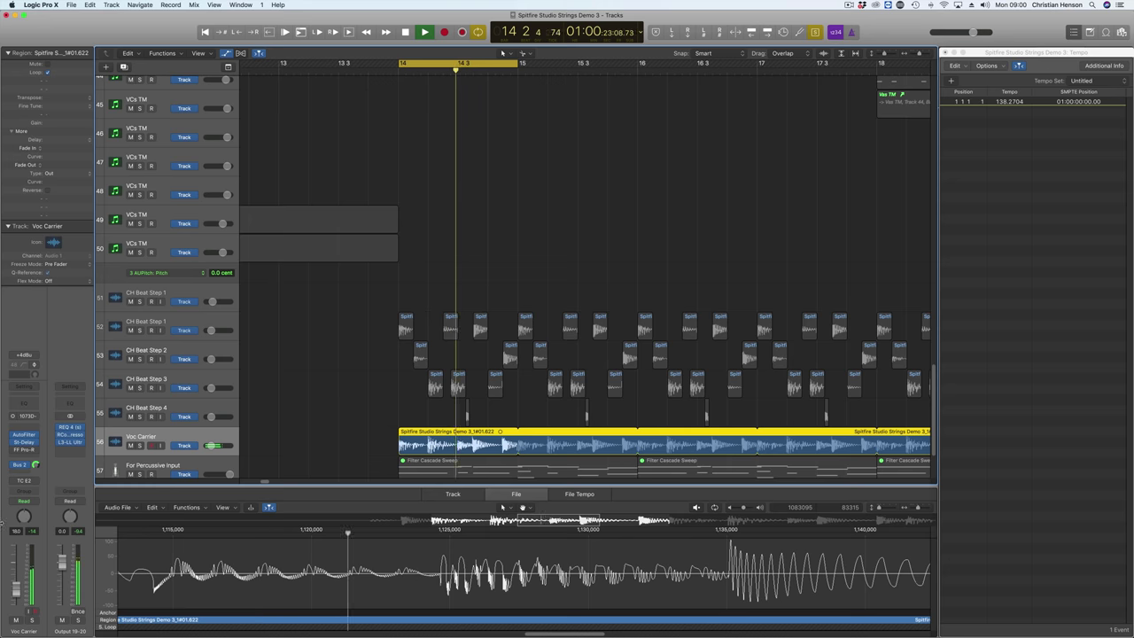
Stop playback and set the Voc Carrier track's output to No Output.
{"action": "key", "text": "space"}
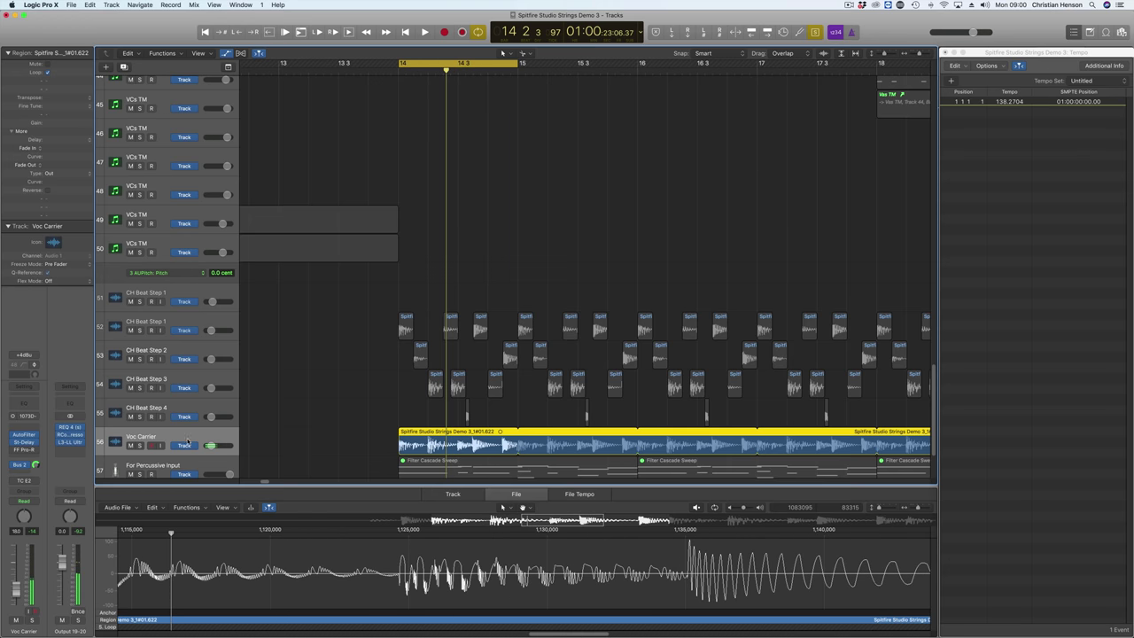
{"action": "left_click", "coordinate": [36, 483]}
{"action": "left_click", "coordinate": [39, 493]}
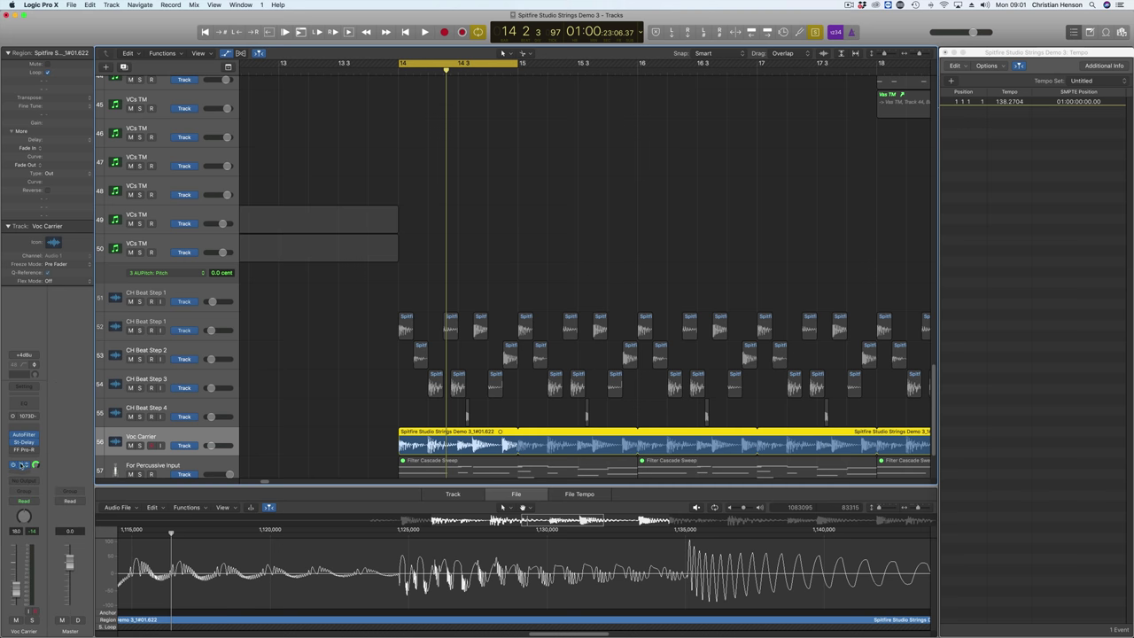
Inspect the EVOC 20 PolySynth's side chain on the For Percussive Input track and audition it with the Voc Carrier region.
{"action": "left_click", "coordinate": [152, 464]}
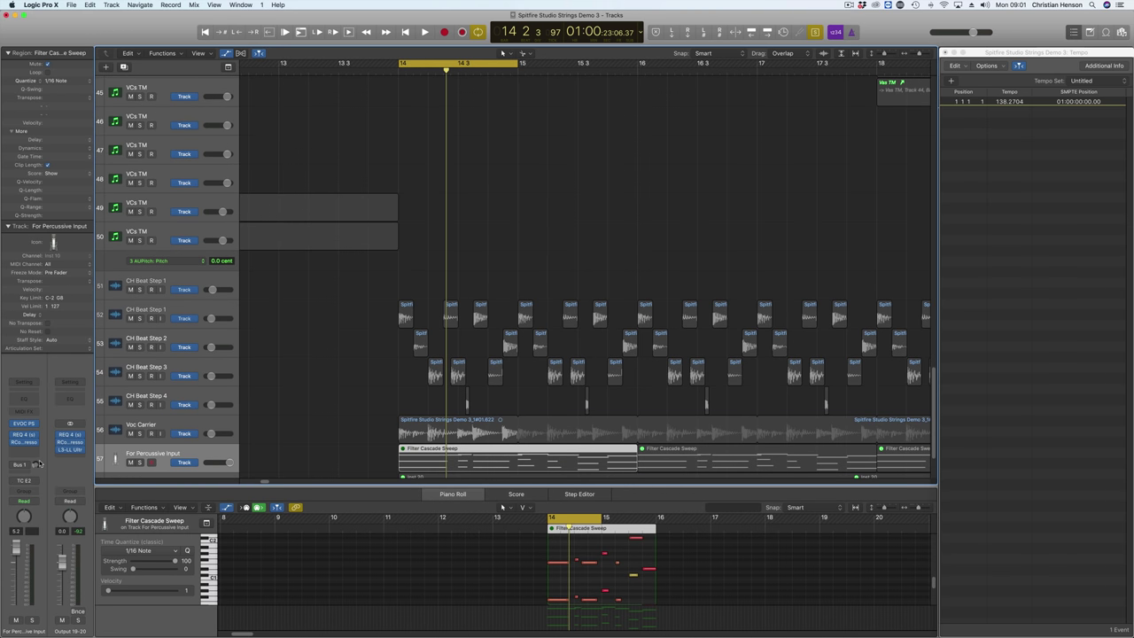
{"action": "scroll", "coordinate": [398, 292], "scroll_direction": "down", "scroll_amount": 3}
{"action": "left_click", "coordinate": [429, 347]}
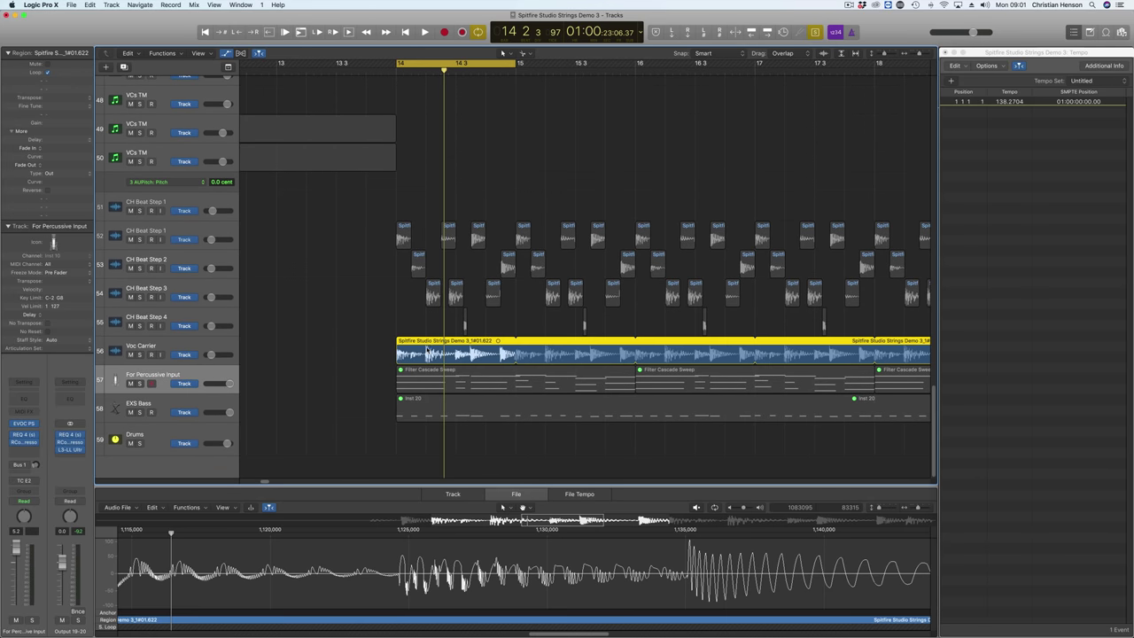
{"action": "key", "text": "v"}
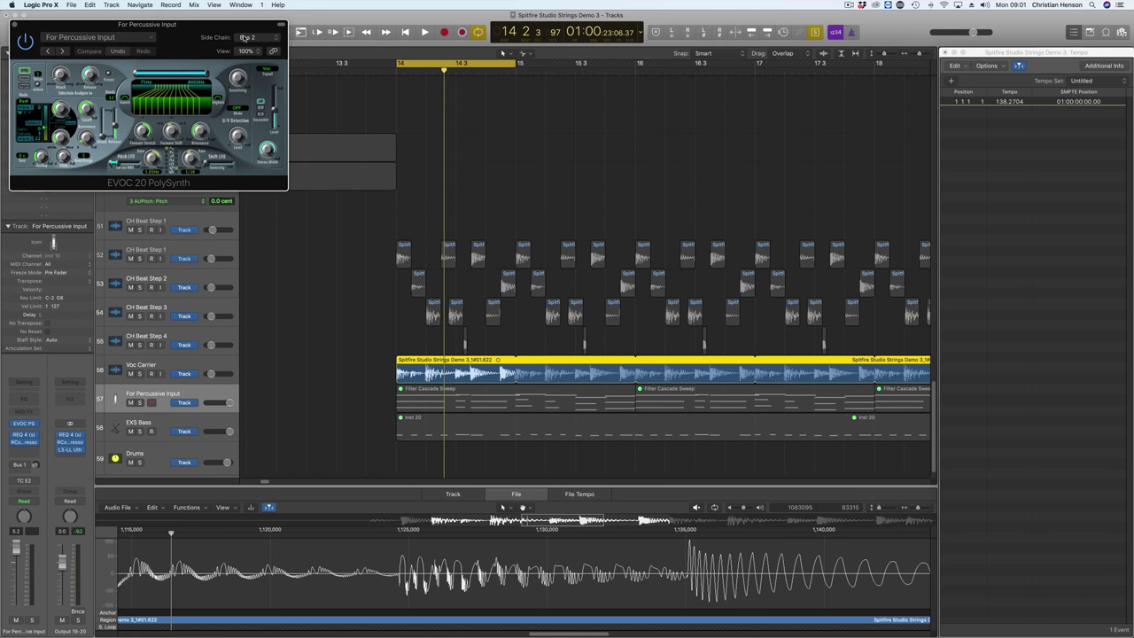
{"action": "key", "text": "space"}
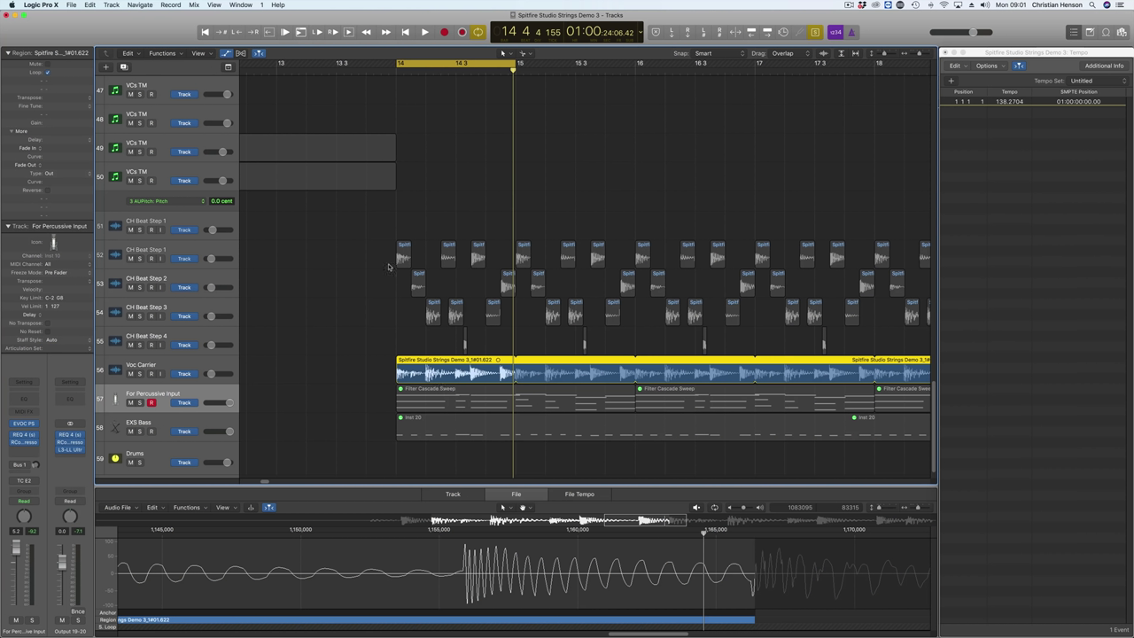
Select the CH Beat Step 1, 2, 3 and 4 tracks in turn to examine their effects chains.
{"action": "left_click", "coordinate": [193, 252]}
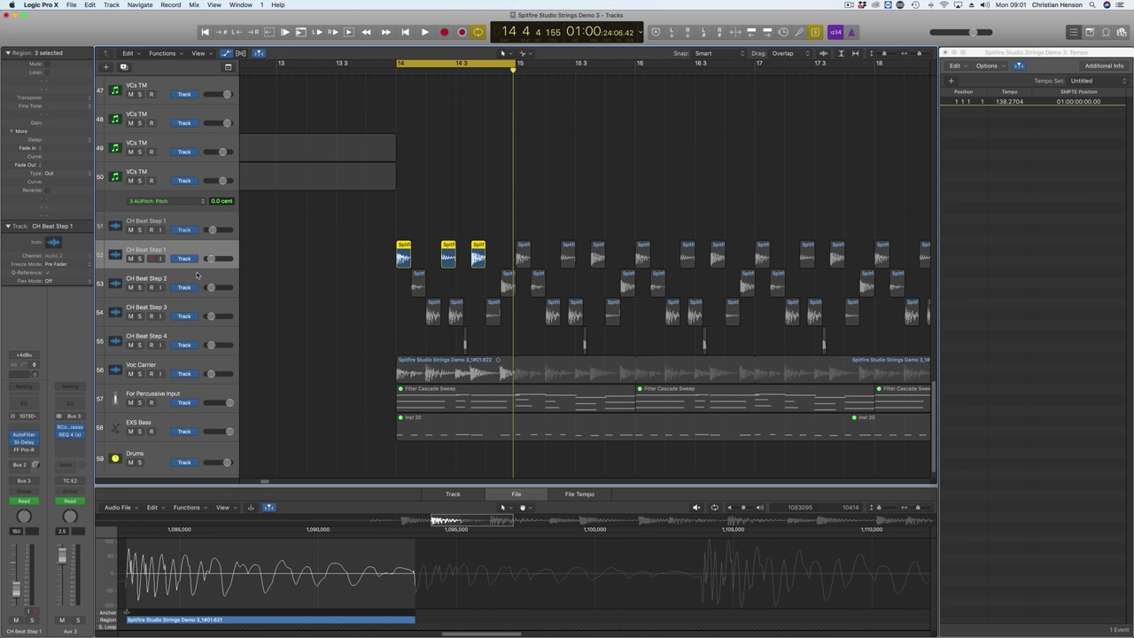
{"action": "left_click", "coordinate": [197, 279]}
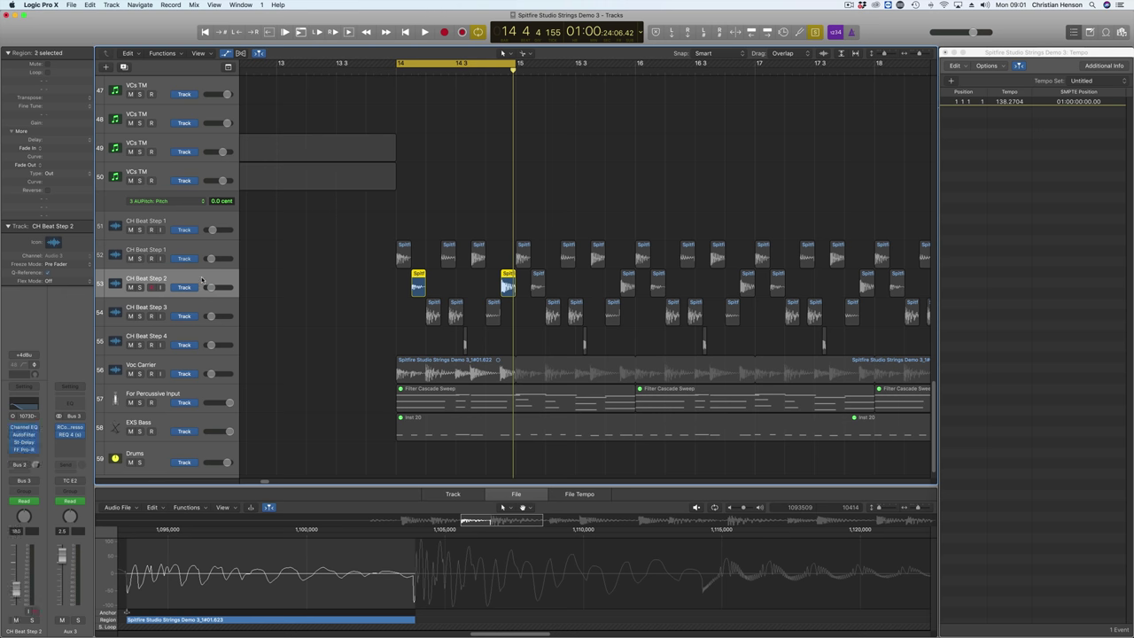
{"action": "left_click", "coordinate": [195, 307]}
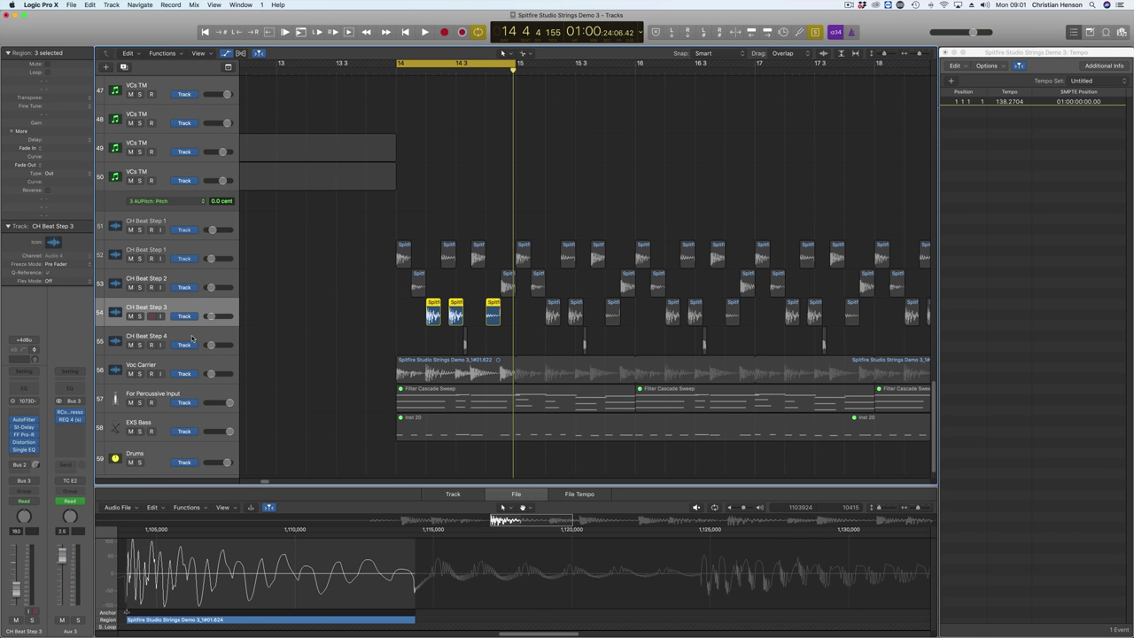
{"action": "left_click", "coordinate": [192, 337]}
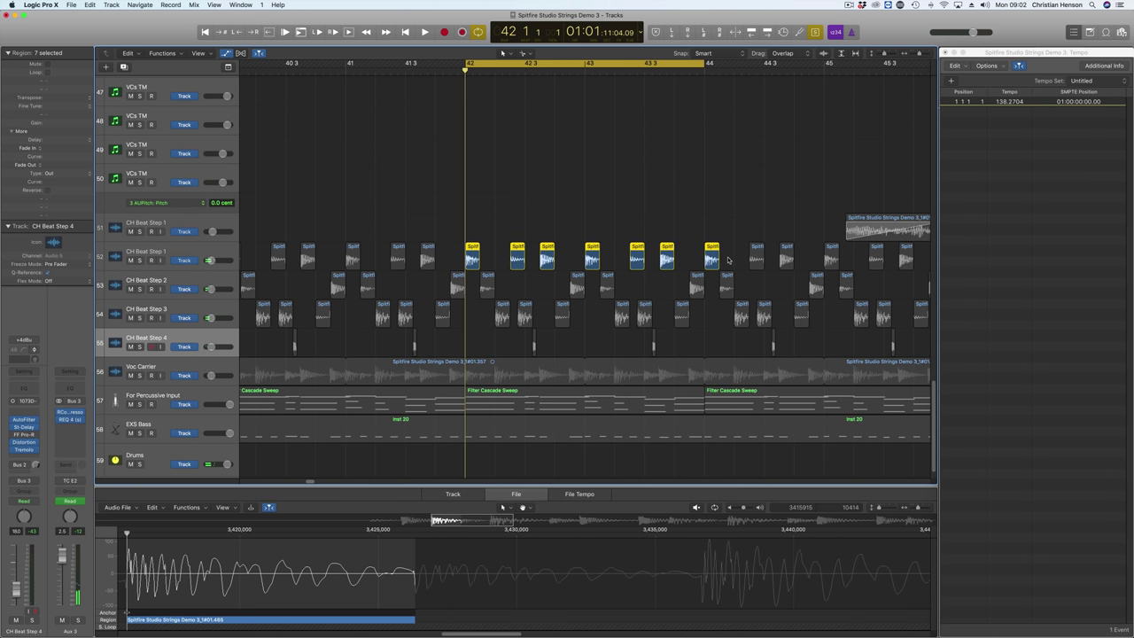
Audition the CH Beat Step 1 slices in bars 42–43, adding the CH Beat Step 2 slices to the selection.
{"action": "key", "text": "space"}
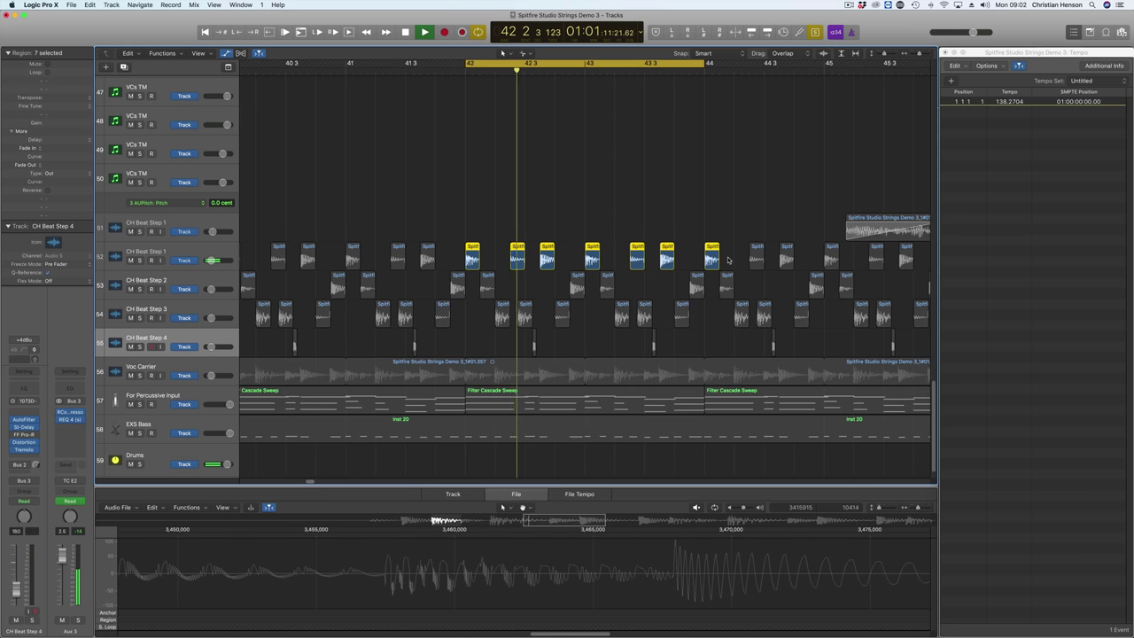
{"action": "key", "text": "space"}
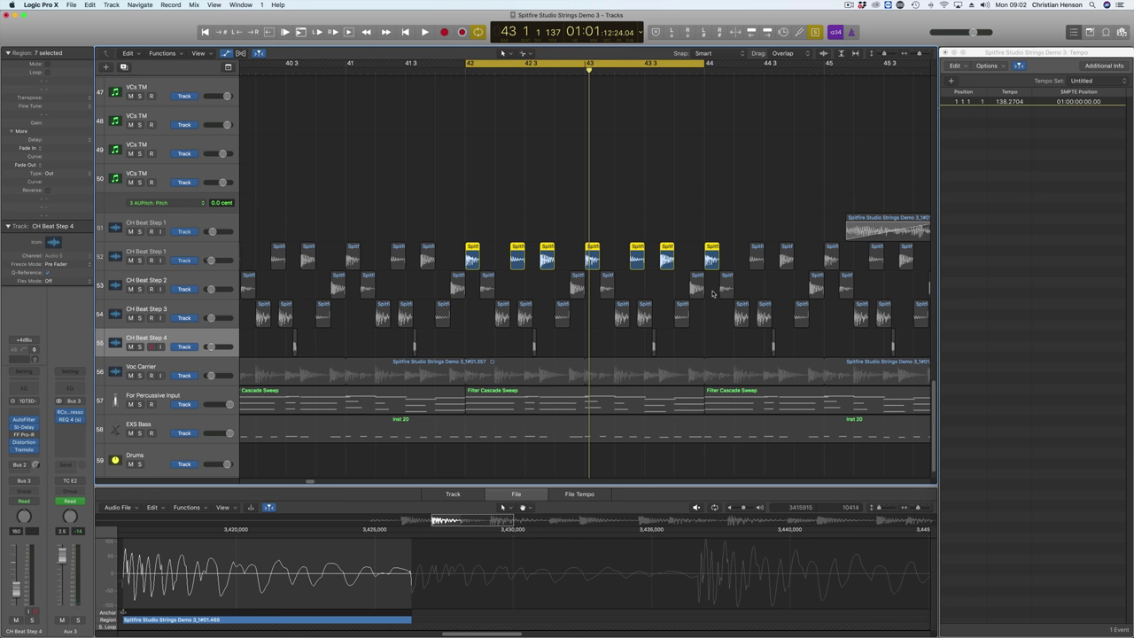
{"action": "left_click_drag", "start_coordinate": [713, 294], "coordinate": [490, 288]}
{"action": "key", "text": "space"}
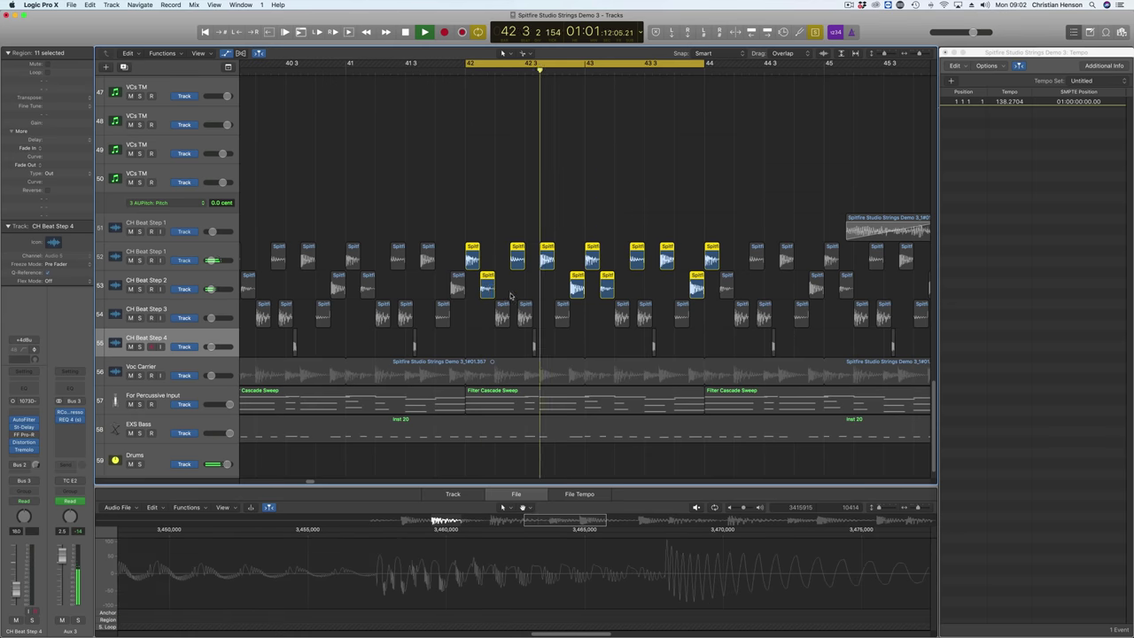
{"action": "key", "text": "space"}
Add the CH Beat Step 3 and CH Beat Step 4 slices in bars 42–43 to the selection and audition the layered beat.
{"action": "left_click_drag", "start_coordinate": [705, 317], "coordinate": [496, 315]}
{"action": "key", "text": "space"}
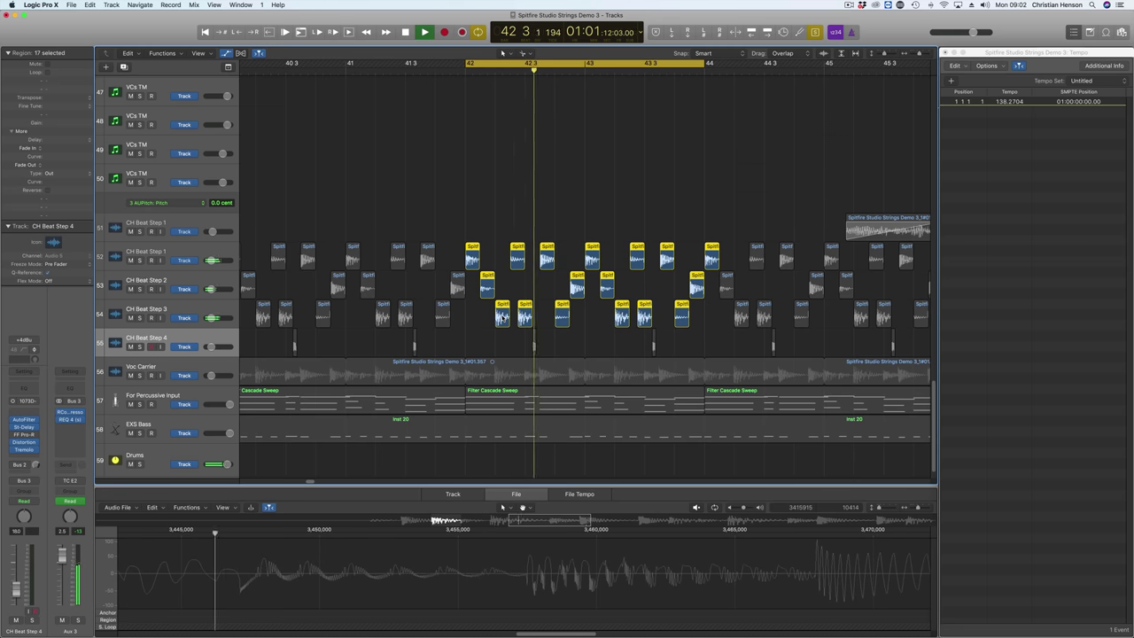
{"action": "key", "text": "space"}
{"action": "left_click_drag", "start_coordinate": [680, 346], "coordinate": [491, 350]}
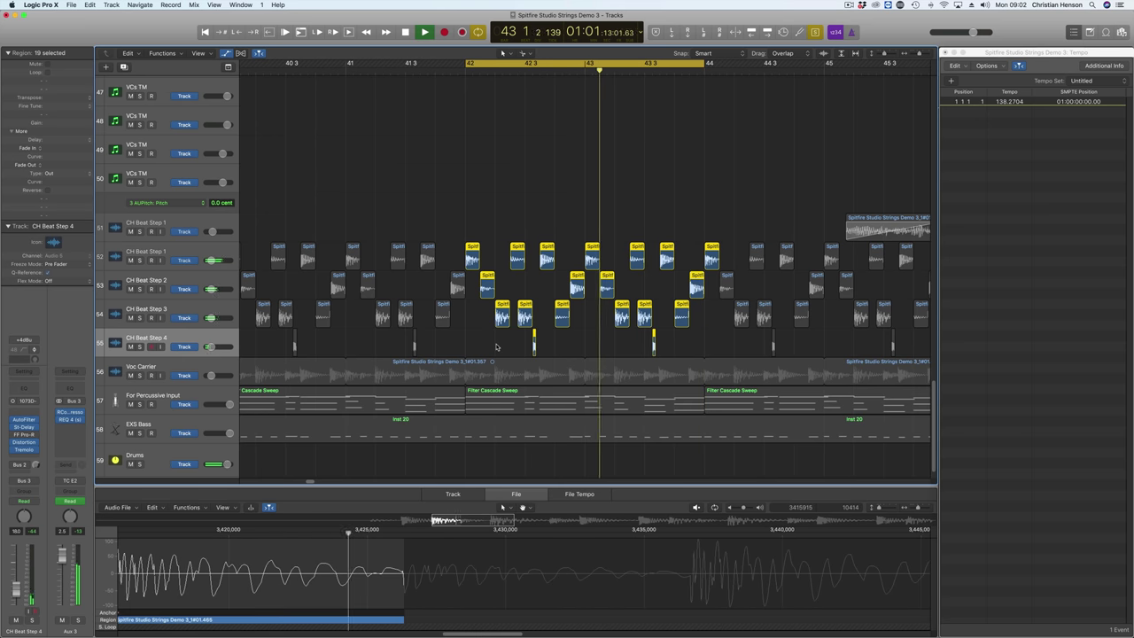
{"action": "key", "text": "space"}
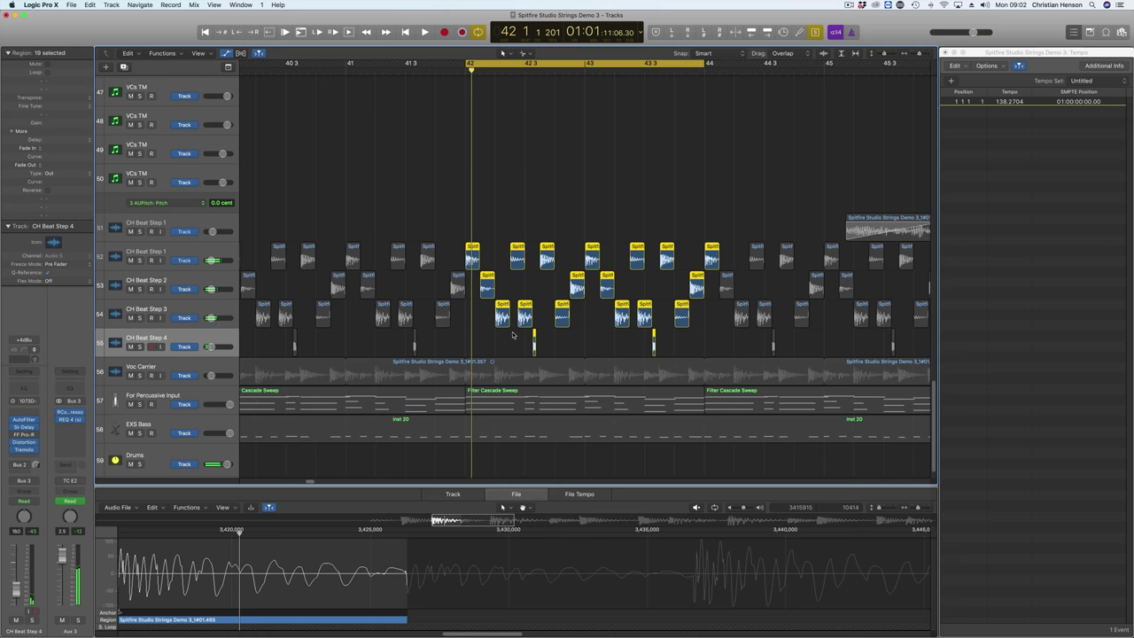
Select the slices on all CH Beat Step tracks from bar 46 up to bar 50 and play the busier pattern.
{"action": "key", "text": "super+Left"}
{"action": "key", "text": "super+Left"}
{"action": "key", "text": "super+Left"}
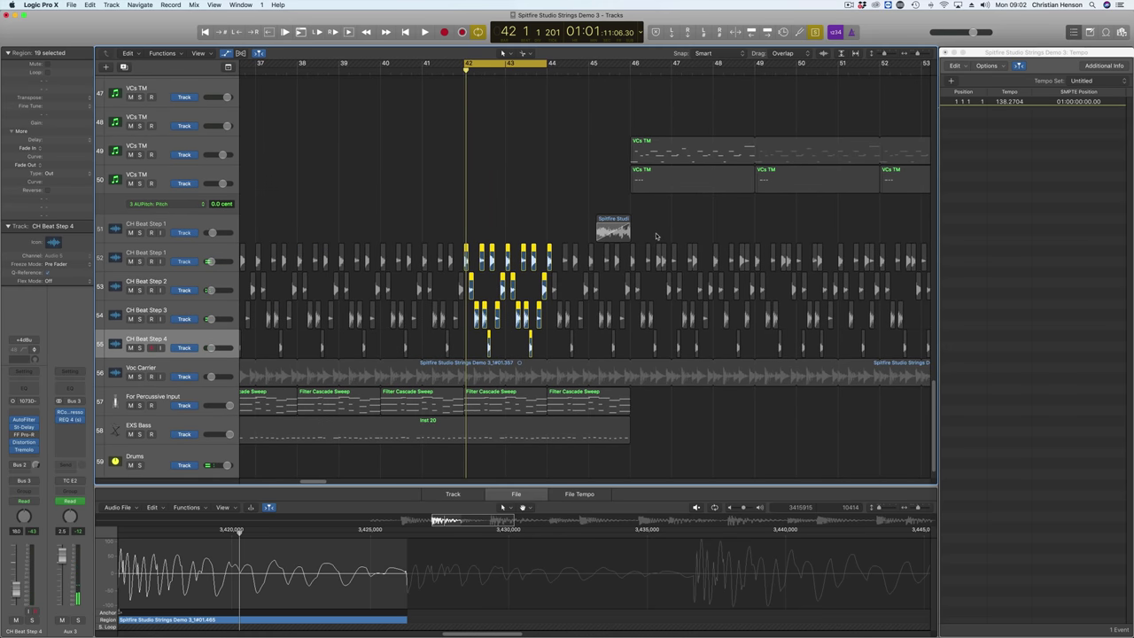
{"action": "left_click_drag", "start_coordinate": [646, 258], "coordinate": [729, 242]}
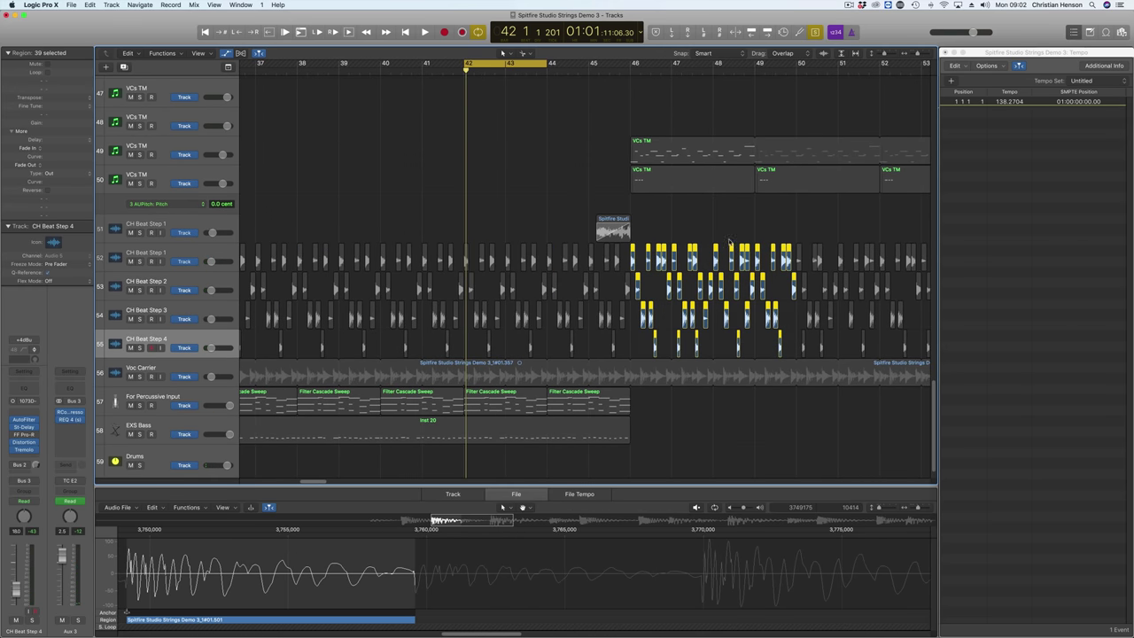
{"action": "key", "text": "space"}
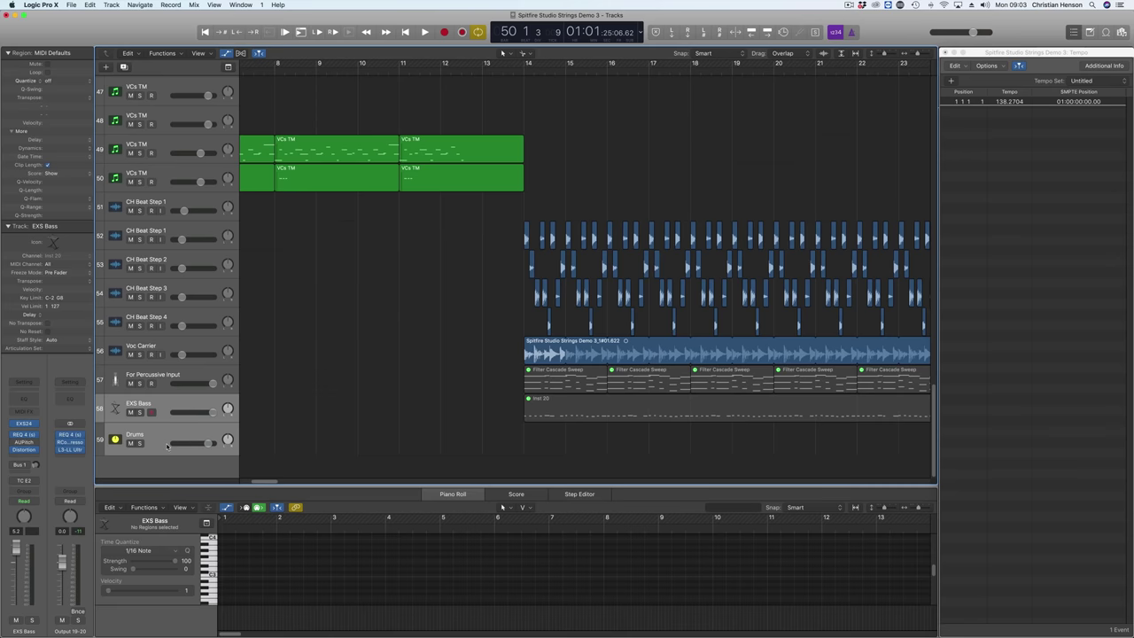
Select the short CH Beat Step 1 swell region leading into bar 29 and position the playhead just before it.
{"action": "key", "text": "a"}
{"action": "scroll", "coordinate": [331, 336], "scroll_direction": "down", "scroll_amount": 2}
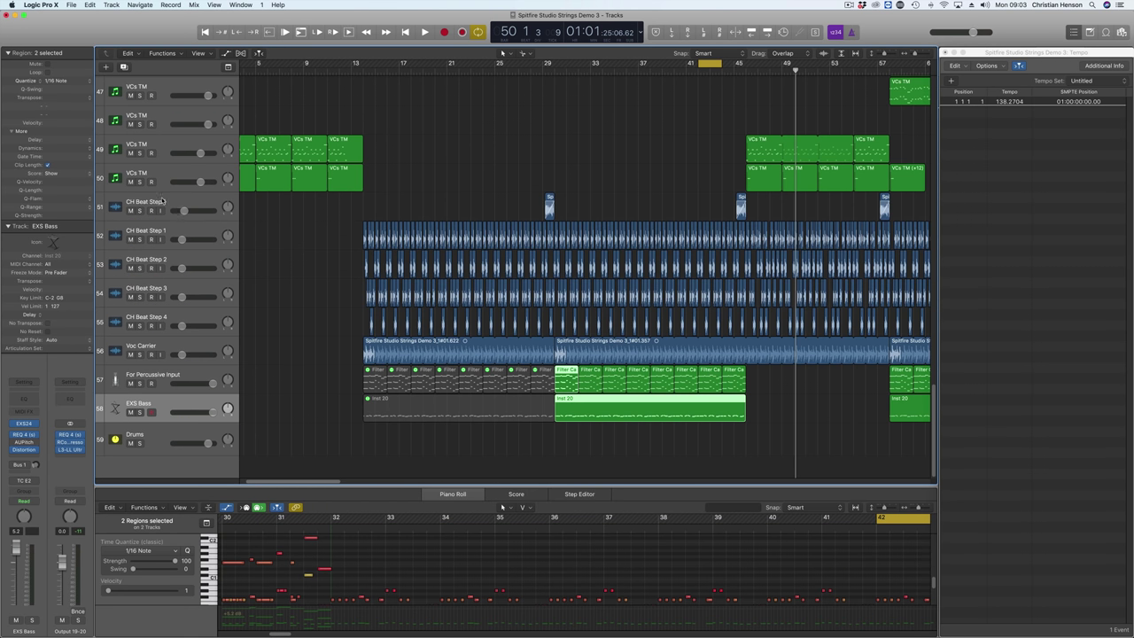
{"action": "left_click", "coordinate": [423, 213]}
{"action": "left_click_drag", "start_coordinate": [584, 213], "coordinate": [605, 217]}
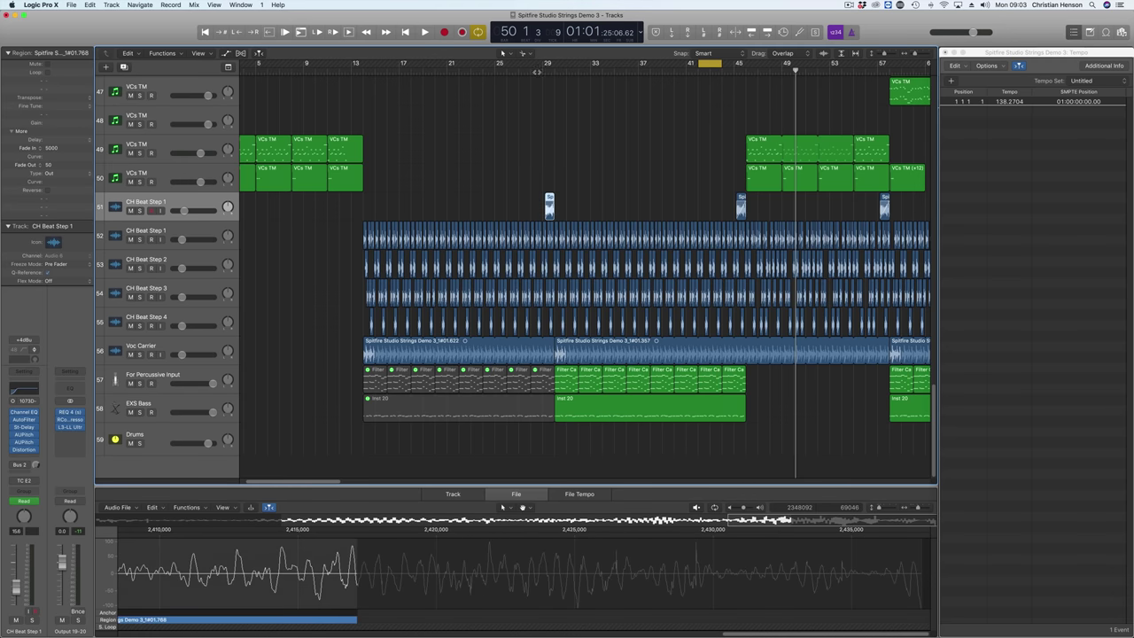
{"action": "left_click", "coordinate": [538, 71]}
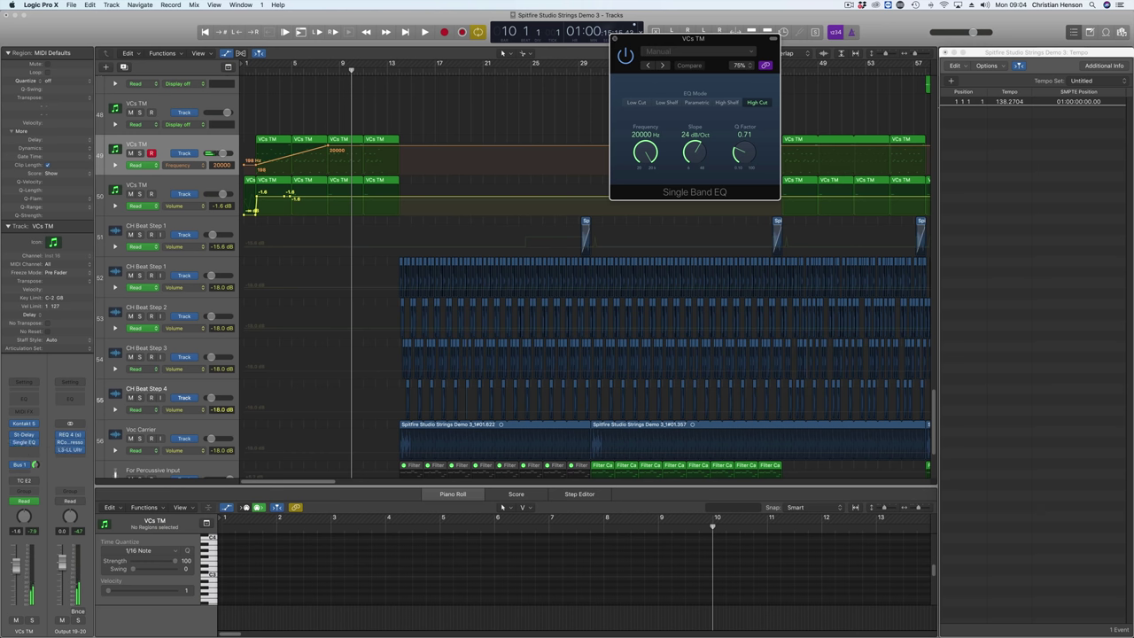
Close the Single Band EQ and check the AUPitch settings on the lower VCs TM track, with the playhead at bar 2.
{"action": "left_click", "coordinate": [615, 38]}
{"action": "left_click", "coordinate": [172, 183]}
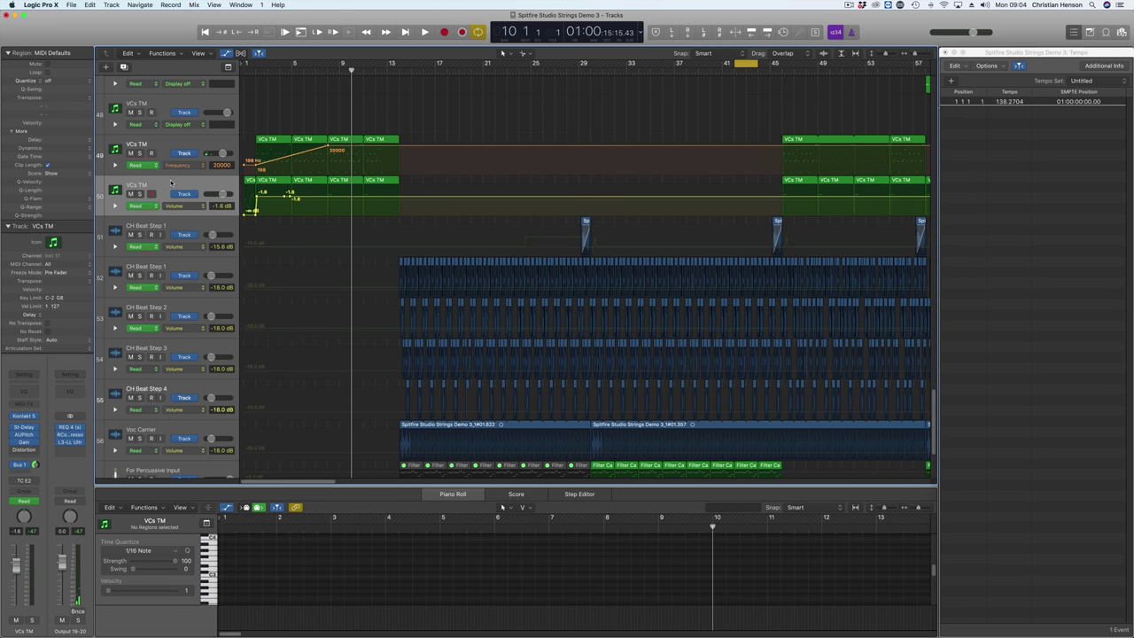
{"action": "key", "text": "Return"}
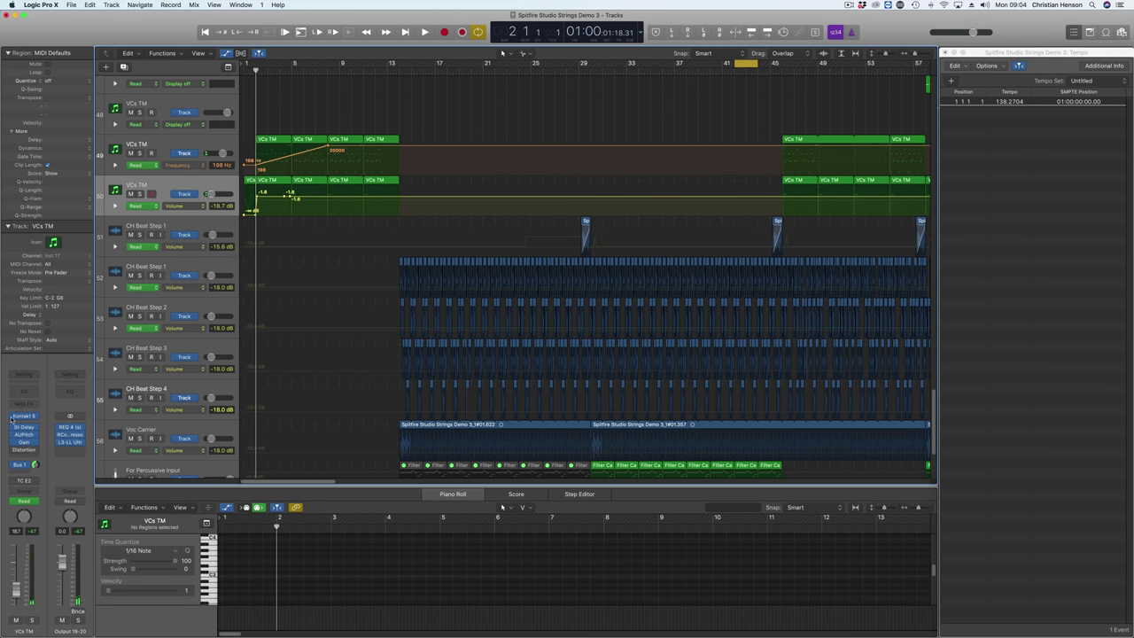
{"action": "left_click", "coordinate": [25, 437]}
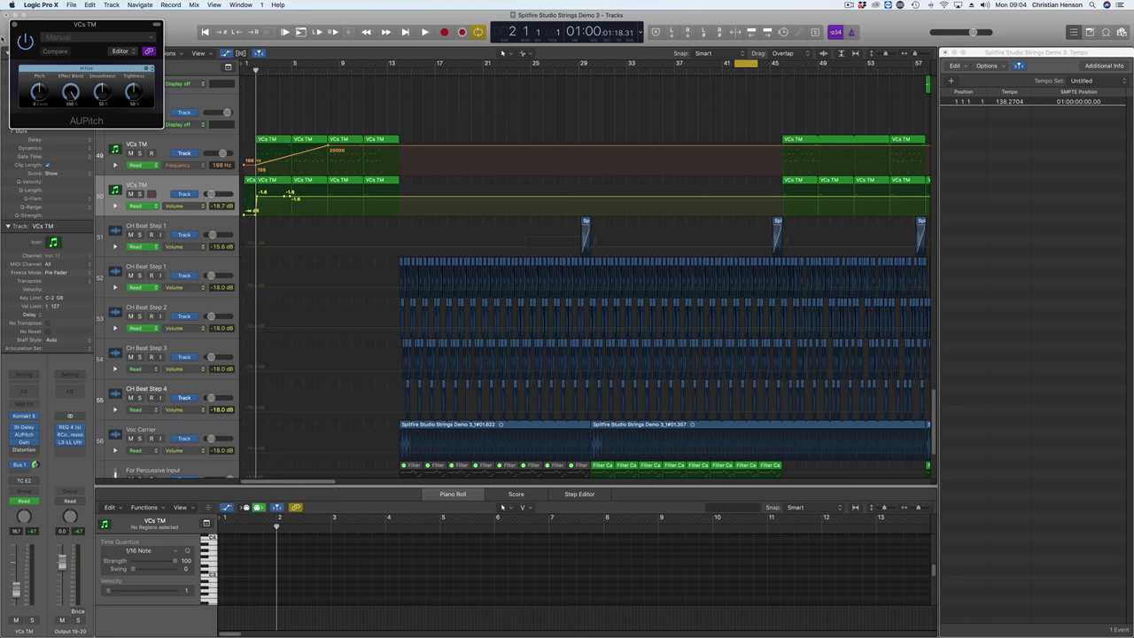
{"action": "left_click", "coordinate": [14, 26]}
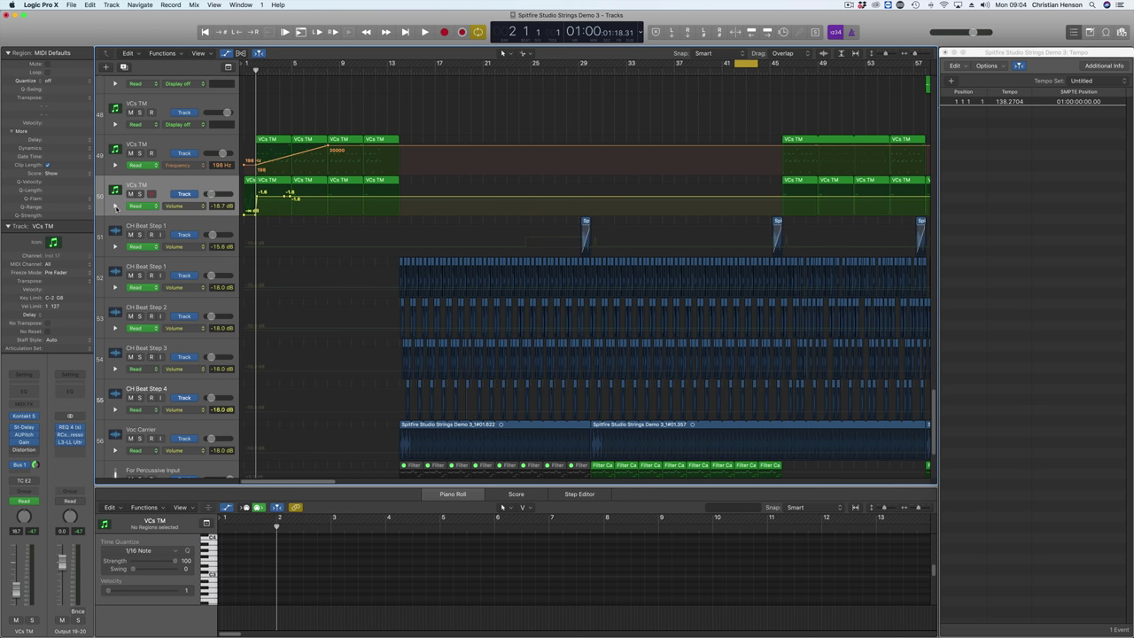
Reveal the lower VCs TM track's AUPitch automation, mute the upper track's four opening regions and audition the passage from bar 2.
{"action": "left_click", "coordinate": [115, 207]}
{"action": "left_click", "coordinate": [292, 217]}
{"action": "key", "text": "space"}
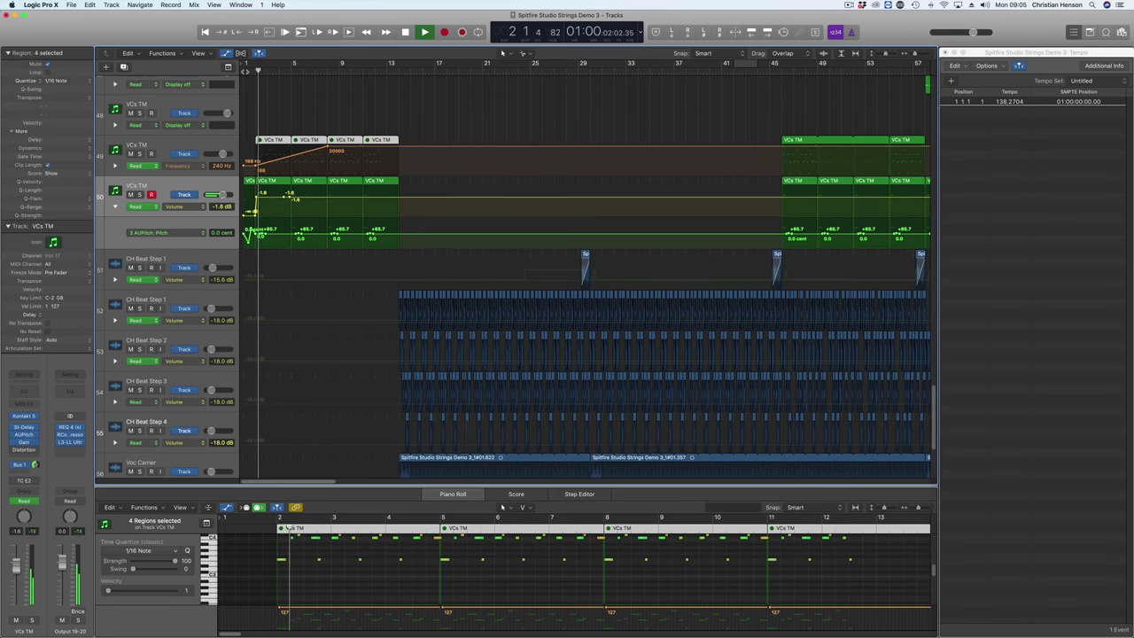
{"action": "key", "text": "space"}
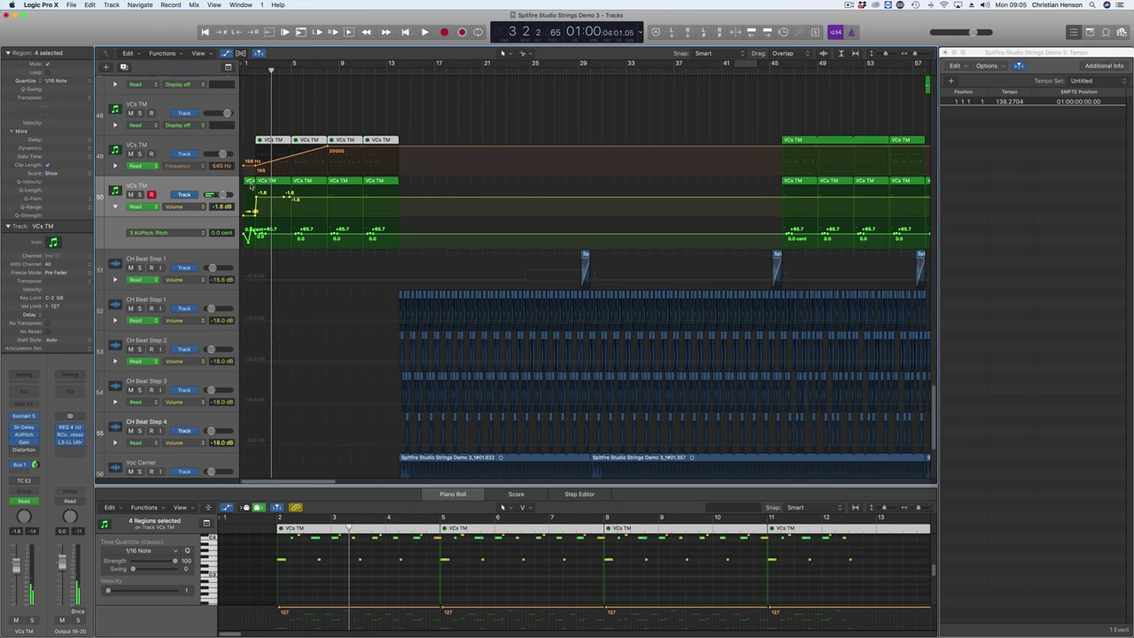
{"action": "left_click", "coordinate": [251, 186]}
{"action": "left_click", "coordinate": [24, 440]}
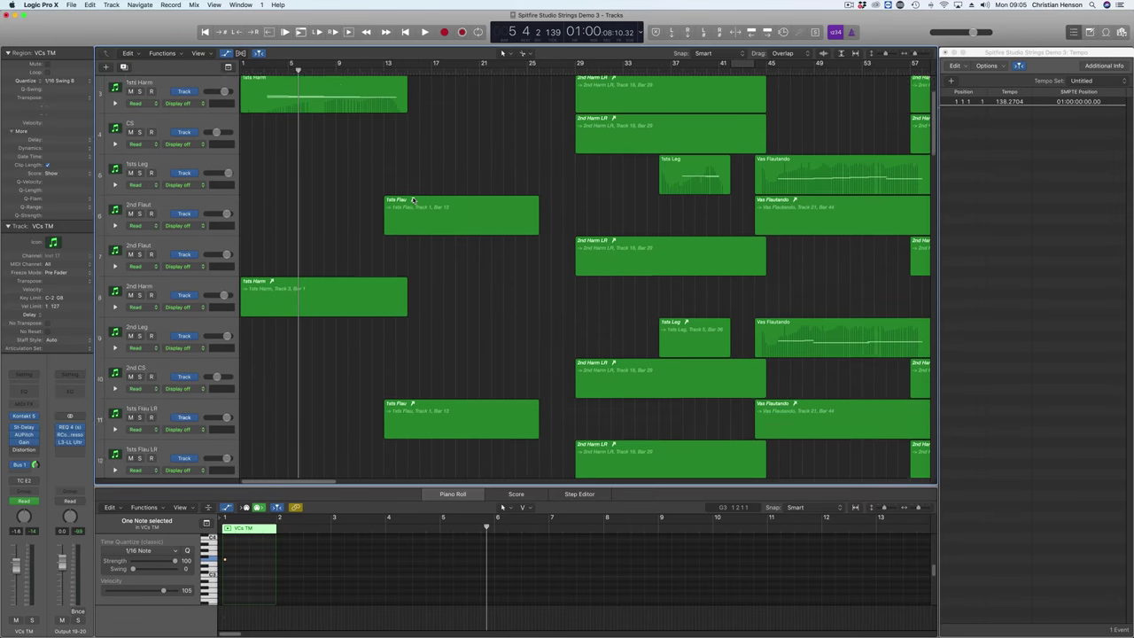
Select the first 1sts Flau track with all its regions and reduce the track height slightly.
{"action": "scroll", "coordinate": [412, 200], "scroll_direction": "up", "scroll_amount": 3}
{"action": "left_click", "coordinate": [355, 140]}
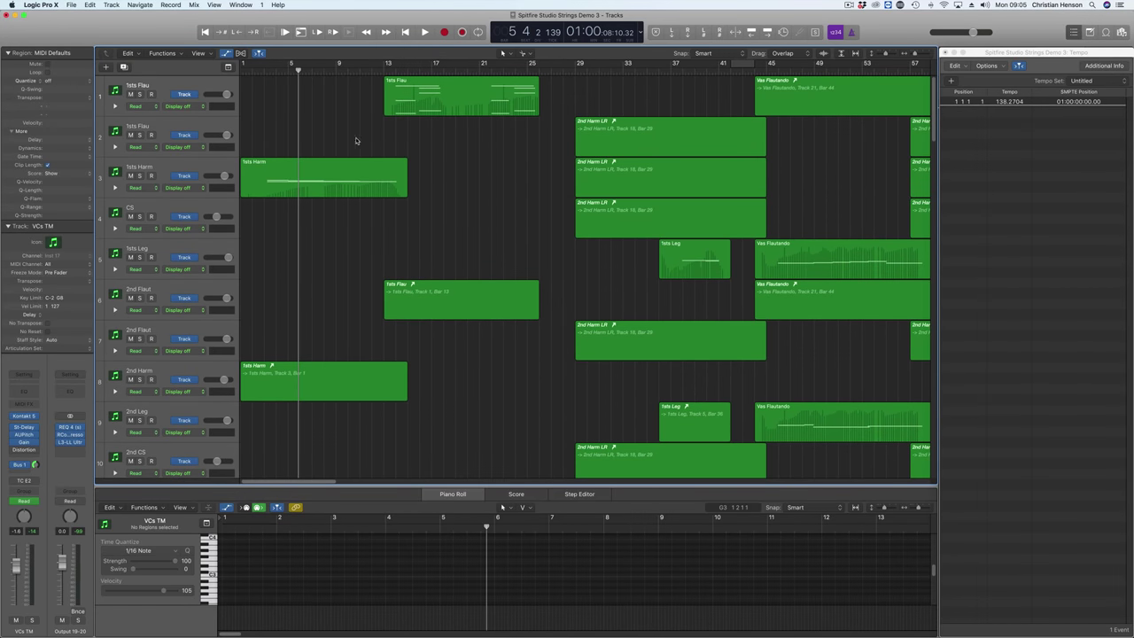
{"action": "left_click", "coordinate": [205, 86]}
{"action": "key", "text": "super+Up"}
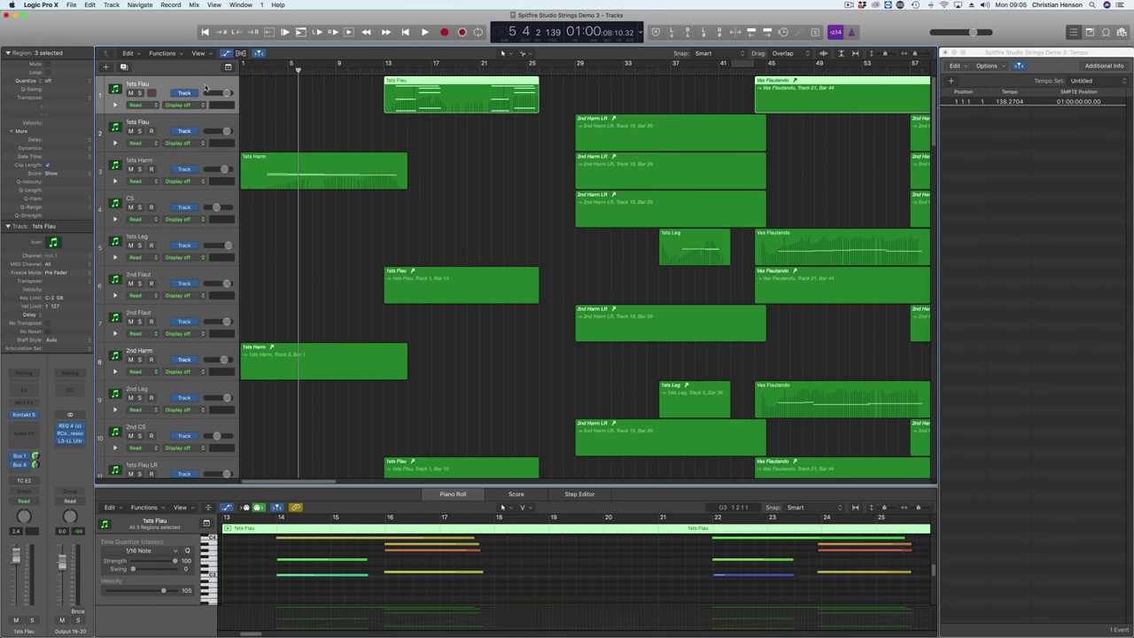